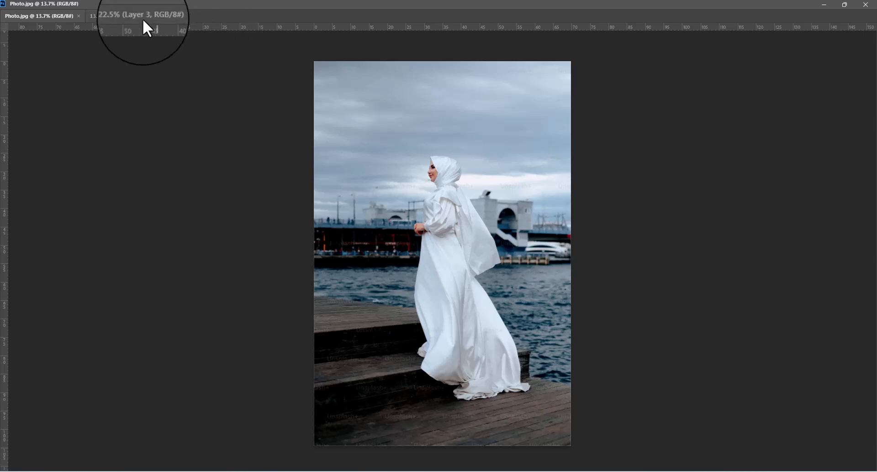
Examine the finished floral-patterned dress in 13.psd, up close and in full, and close that document
left_click(143, 18)
left_click_drag(462, 135, 485, 147)
left_click_drag(474, 183, 472, 221)
right_click(471, 129)
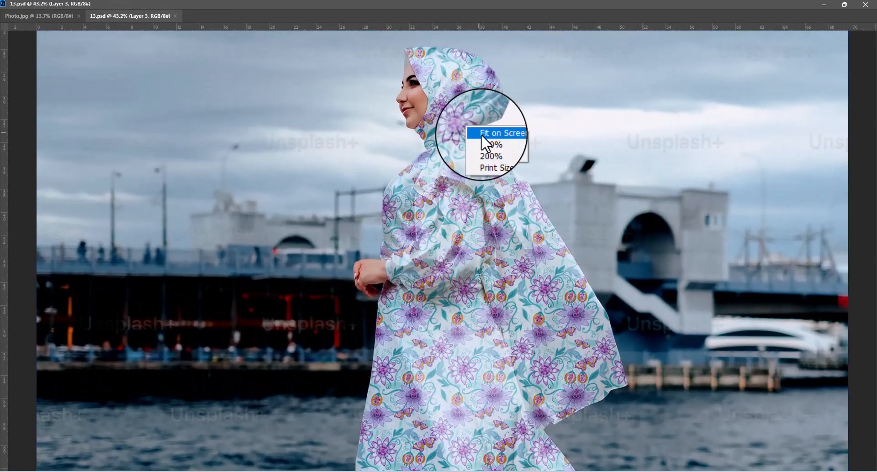
left_click(481, 133)
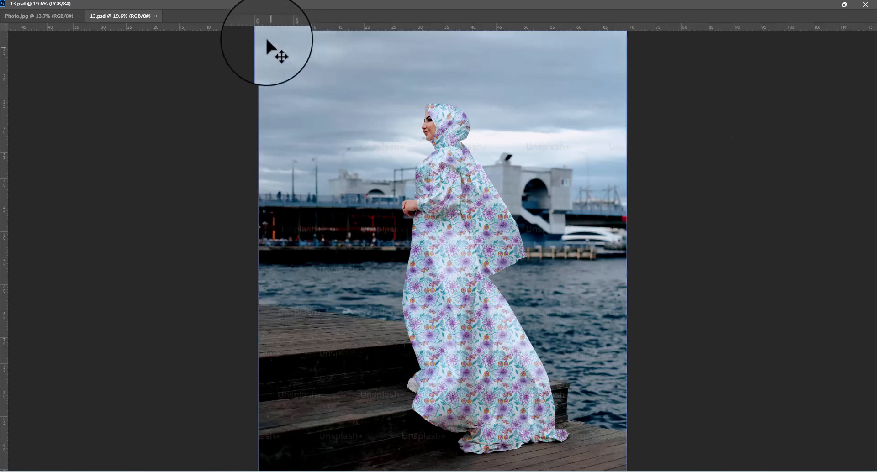
left_click(155, 16)
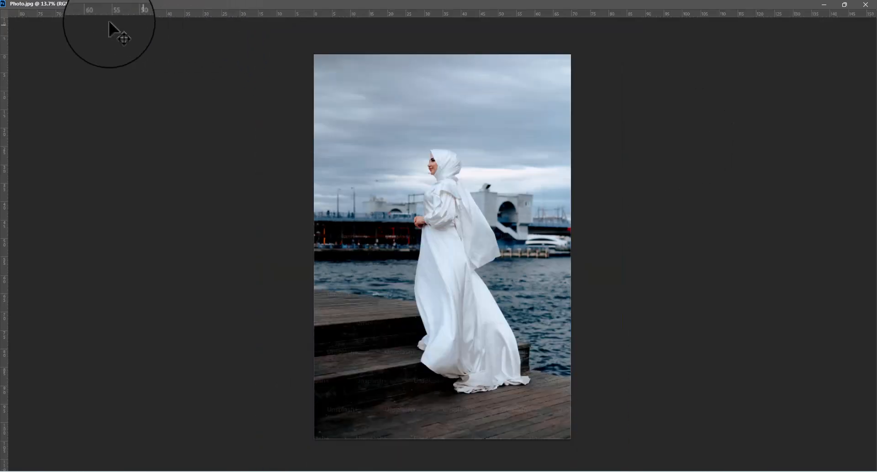
left_click_drag(93, 3, 147, 15)
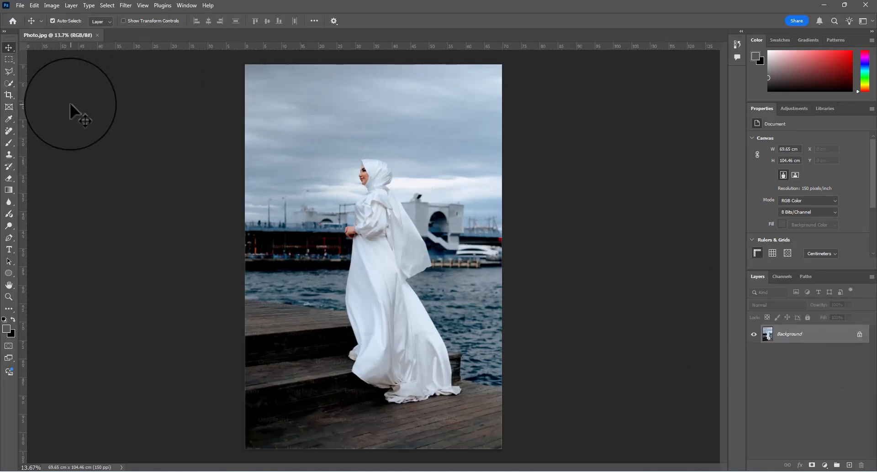
Select the woman's white dress and headscarf down to the hem with the Quick Selection tool
left_click(5, 83)
left_click_drag(371, 178, 431, 231)
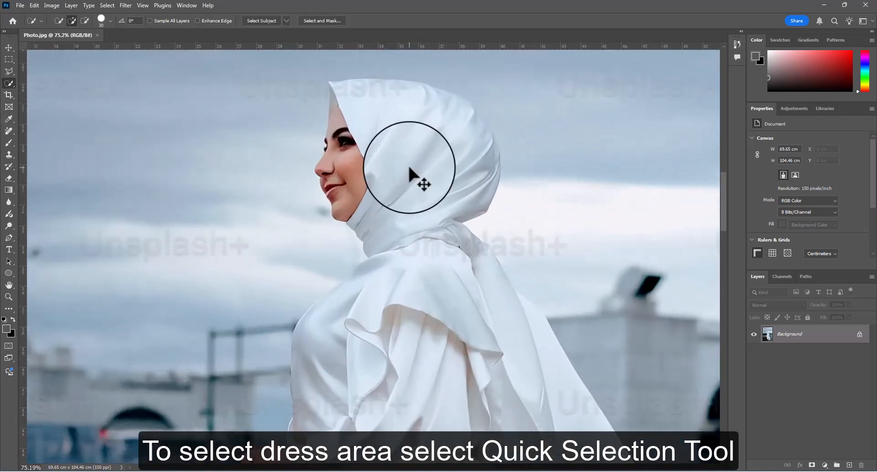
mouse_move(382, 128)
left_mouse_down()
mouse_move(418, 126)
mouse_move(441, 165)
mouse_move(473, 189)
mouse_move(479, 132)
mouse_move(480, 186)
mouse_move(430, 235)
mouse_move(431, 306)
mouse_move(397, 320)
mouse_move(364, 301)
mouse_move(341, 353)
mouse_move(349, 303)
mouse_move(328, 330)
mouse_move(329, 355)
left_mouse_up()
key("alt")
scroll(367, 307, "down", 5)
mouse_move(366, 303)
left_mouse_down()
mouse_move(385, 300)
mouse_move(417, 350)
mouse_move(442, 357)
mouse_move(358, 377)
left_mouse_up()
left_click_drag(374, 348, 389, 280)
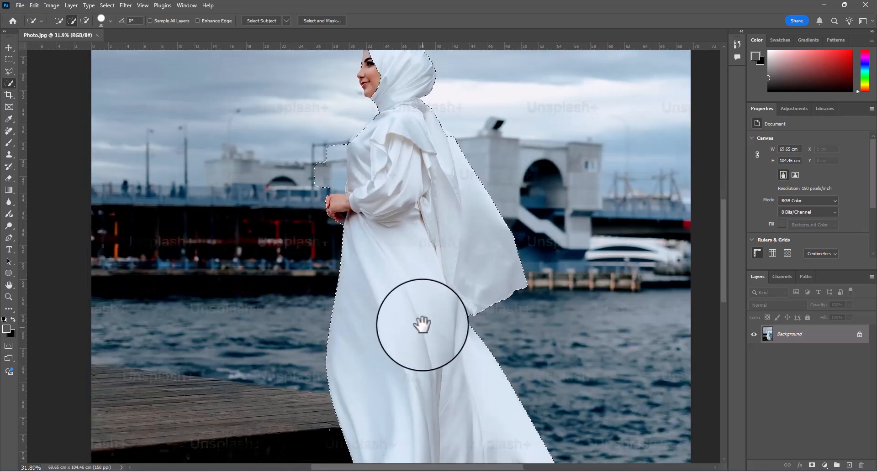
left_click_drag(419, 323, 420, 206)
left_click_drag(433, 295, 488, 247)
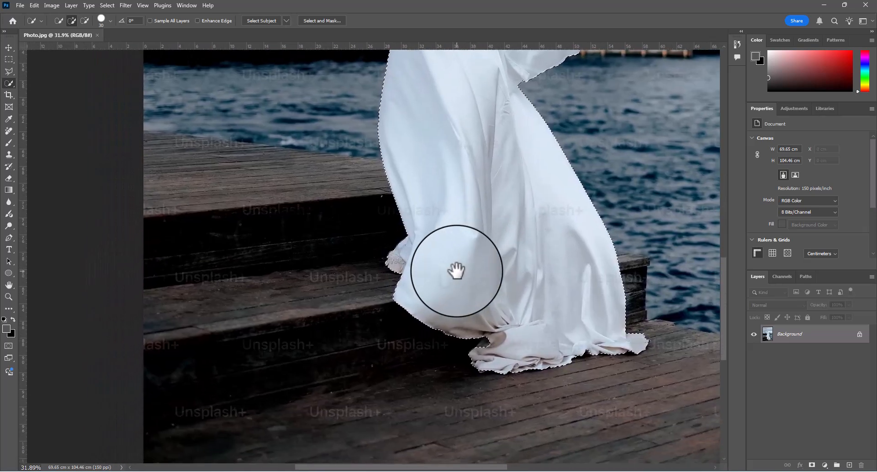
Subtract the dark gap beside the hem folds and the unwanted area around the shoe from the dress selection
scroll(493, 348, "up", 5)
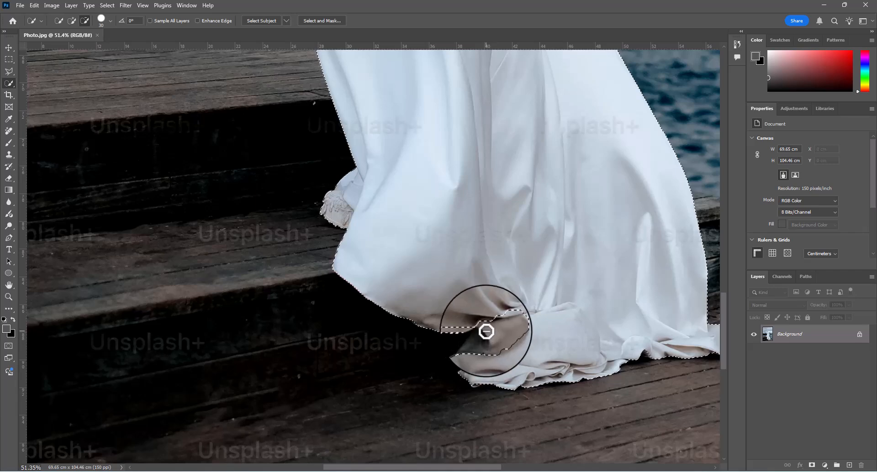
left_click_drag(502, 343, 492, 336)
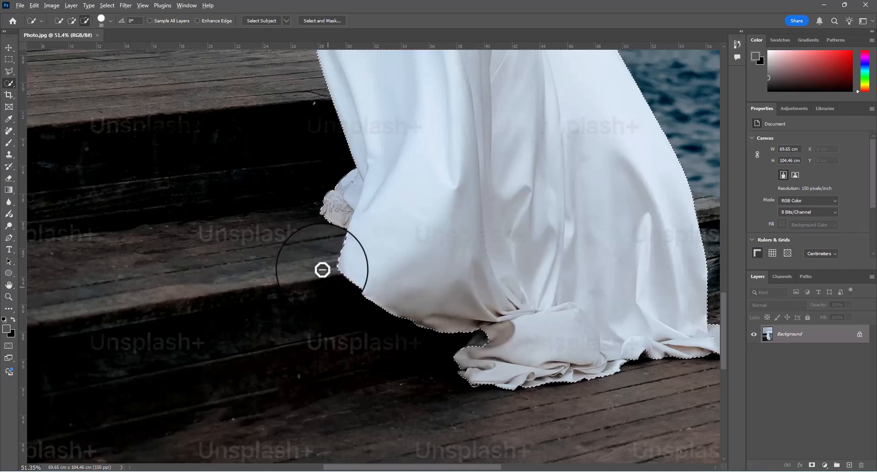
scroll(307, 188, "up", 3)
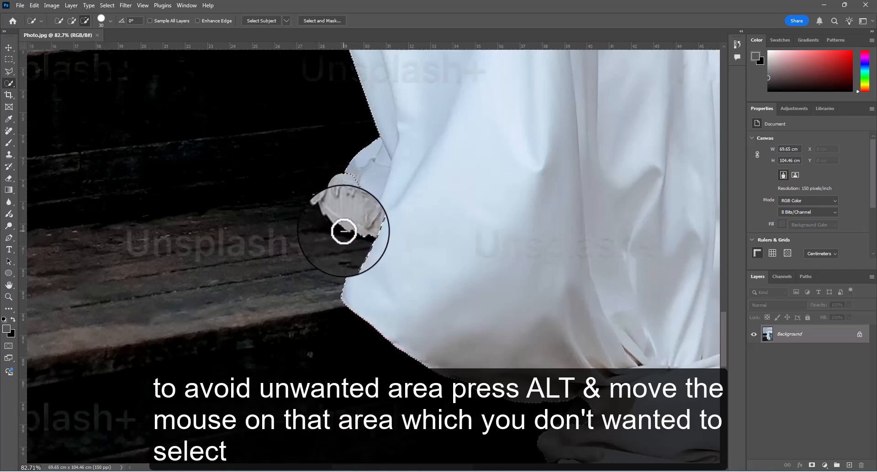
scroll(334, 183, "down", 6)
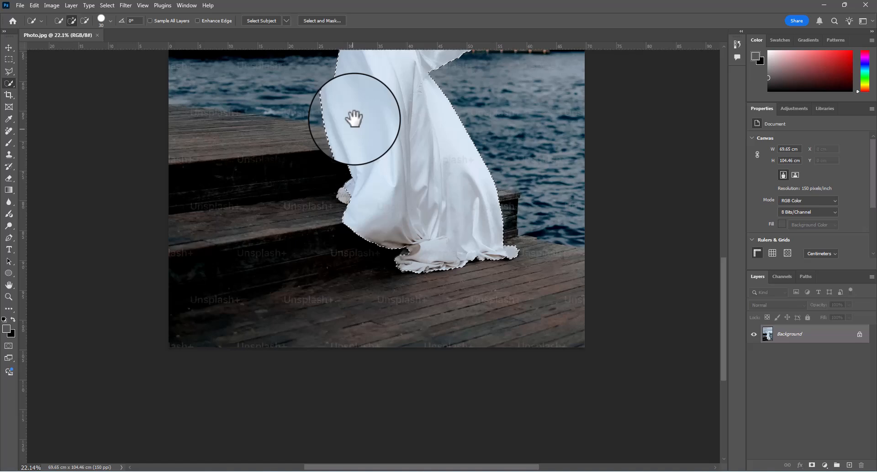
Remove the background around the hands from the selection and add the missed back part of the headscarf
mouse_move(354, 119)
left_mouse_down()
mouse_move(368, 216)
mouse_move(365, 188)
mouse_move(297, 143)
mouse_move(280, 149)
mouse_move(299, 114)
mouse_move(342, 75)
mouse_move(344, 120)
mouse_move(295, 149)
mouse_move(275, 144)
mouse_move(270, 132)
mouse_move(283, 131)
mouse_move(326, 72)
mouse_move(331, 135)
mouse_move(314, 164)
mouse_move(341, 165)
left_mouse_up()
scroll(362, 205, "up", 8)
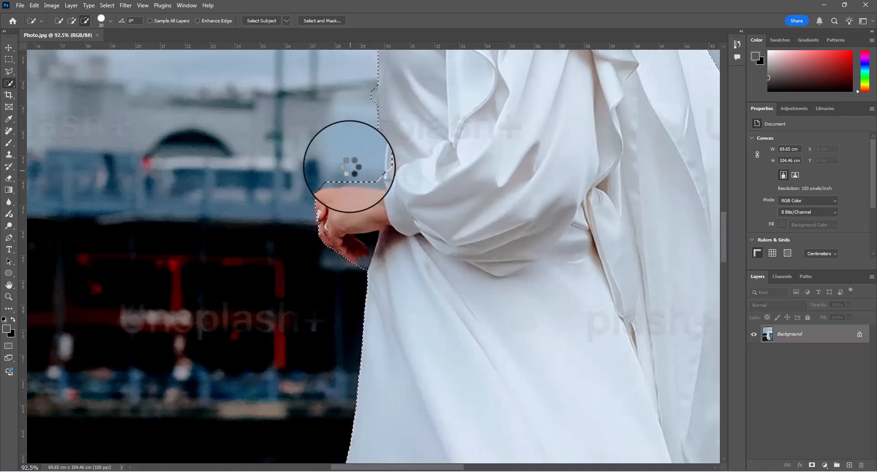
scroll(391, 263, "up", 10)
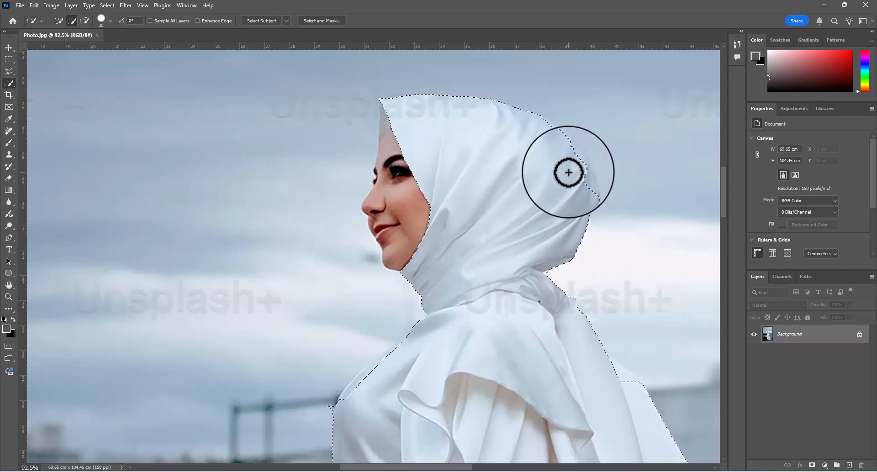
right_click(552, 189)
left_click(554, 190)
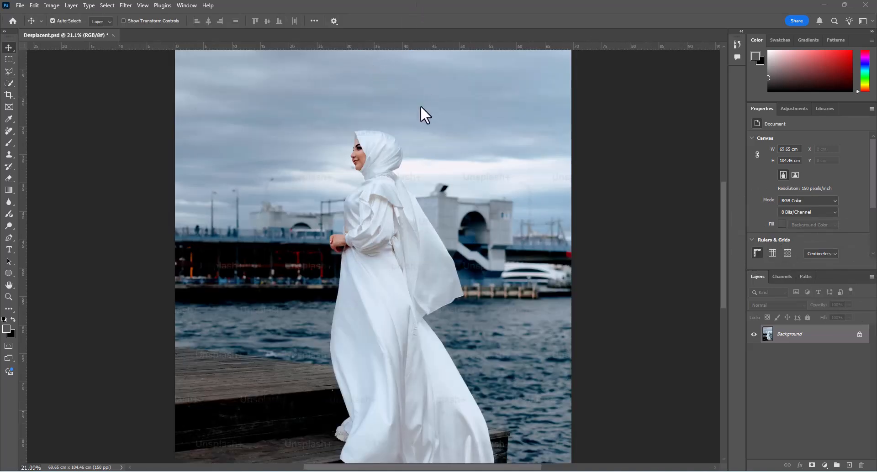
Feather the dress selection with a radius of 3 pixels
left_click(431, 126)
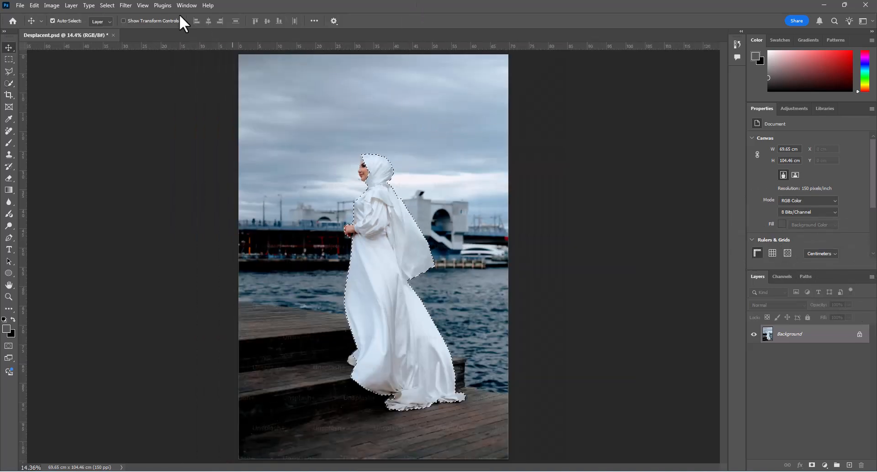
left_click(106, 6)
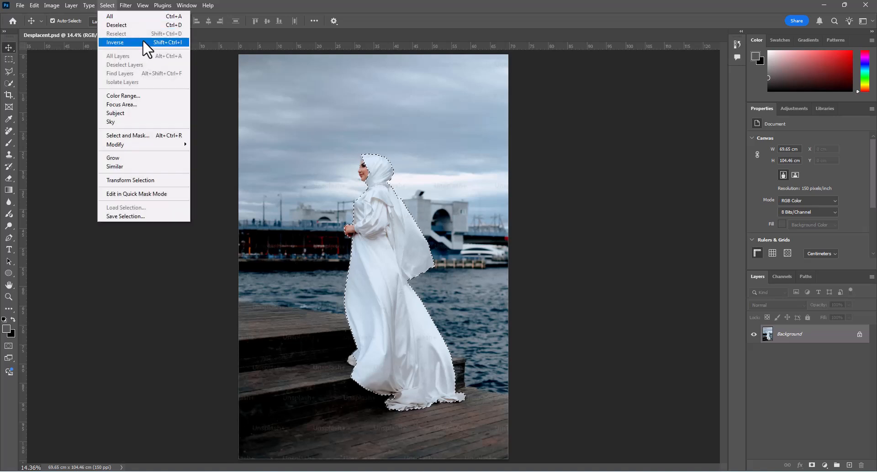
mouse_move(141, 145)
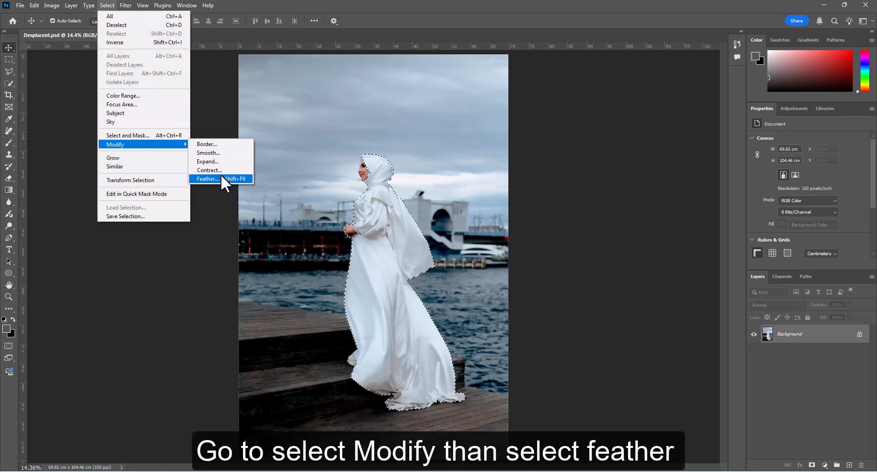
left_click(207, 178)
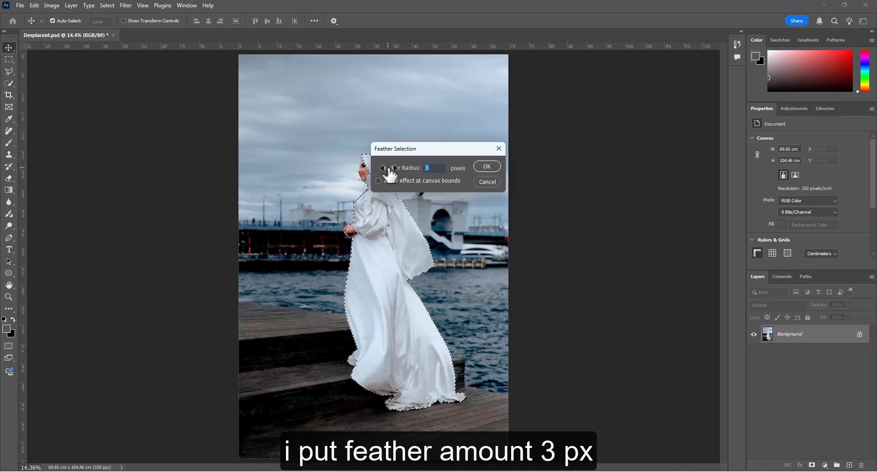
left_click(485, 168)
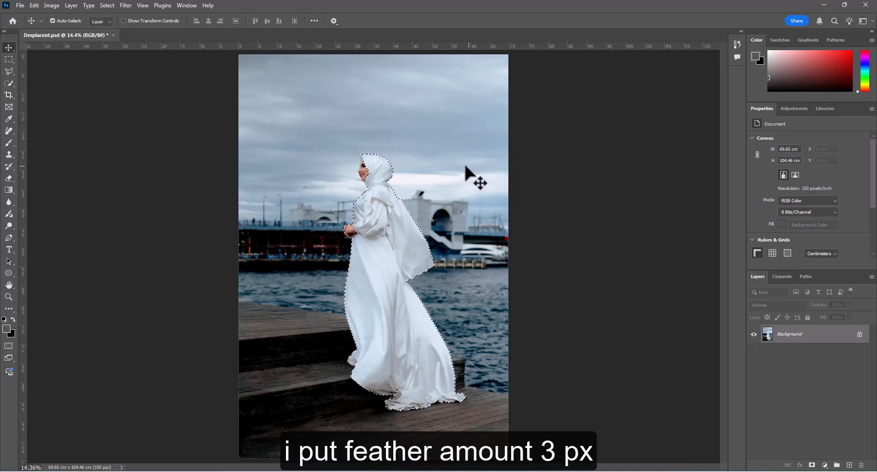
Copy the selected dress to a new layer and duplicate that layer
key("ctrl+j")
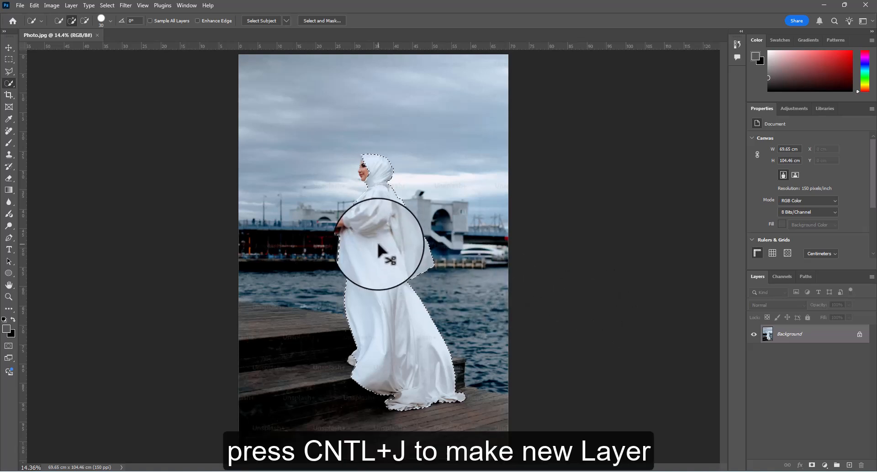
key("ctrl+j")
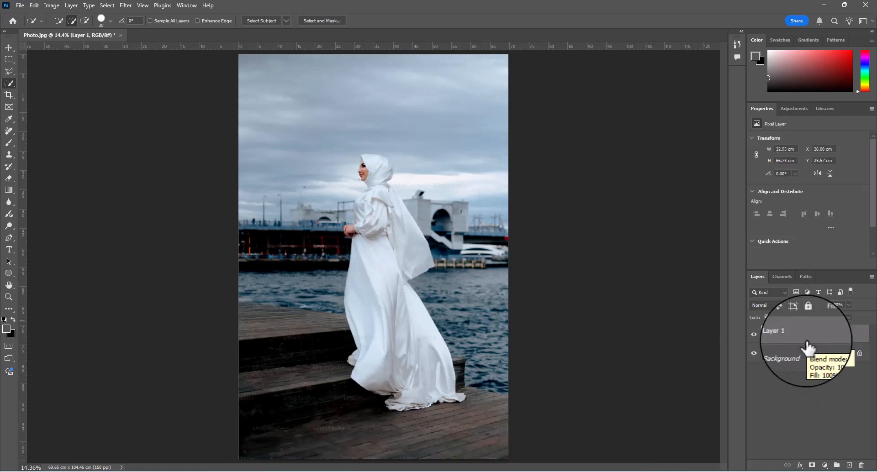
left_click_drag(807, 347, 849, 466)
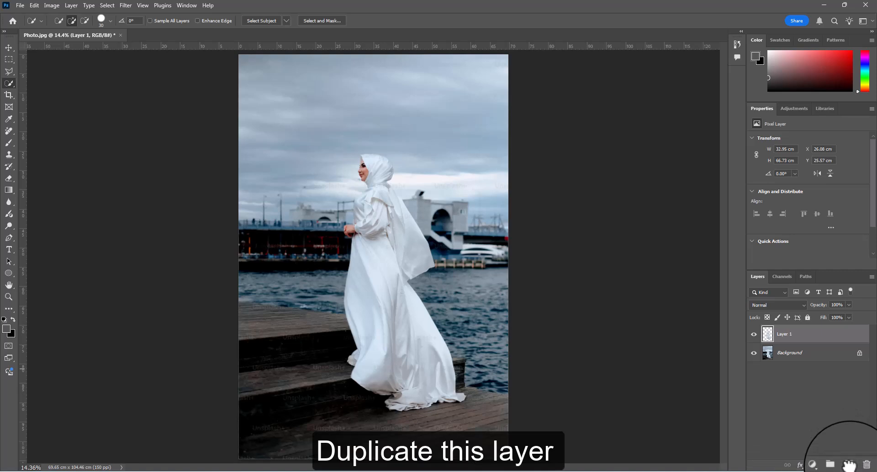
Apply a Gaussian Blur with a radius of 5.0 pixels to the duplicated dress layer
right_click(380, 197)
left_click(389, 207)
left_click_drag(385, 108, 379, 425)
left_click(129, 5)
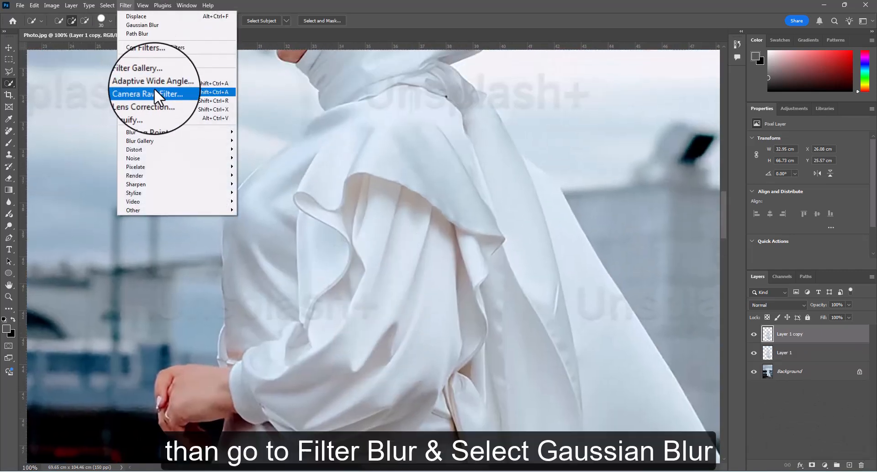
mouse_move(151, 132)
left_click(272, 166)
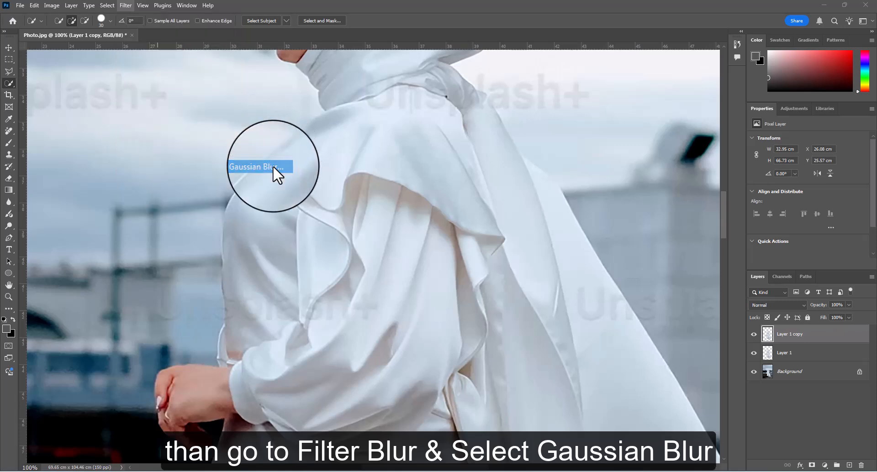
left_click_drag(556, 129, 471, 127)
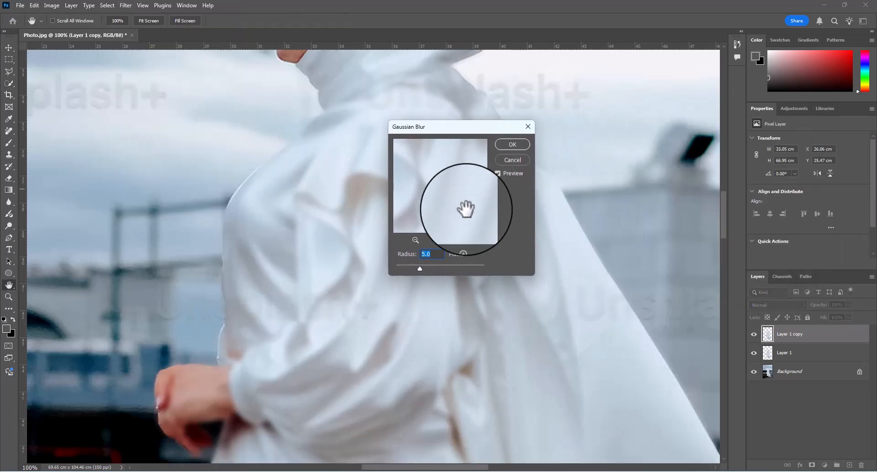
mouse_move(419, 270)
left_mouse_down()
mouse_move(410, 271)
mouse_move(420, 271)
left_mouse_up()
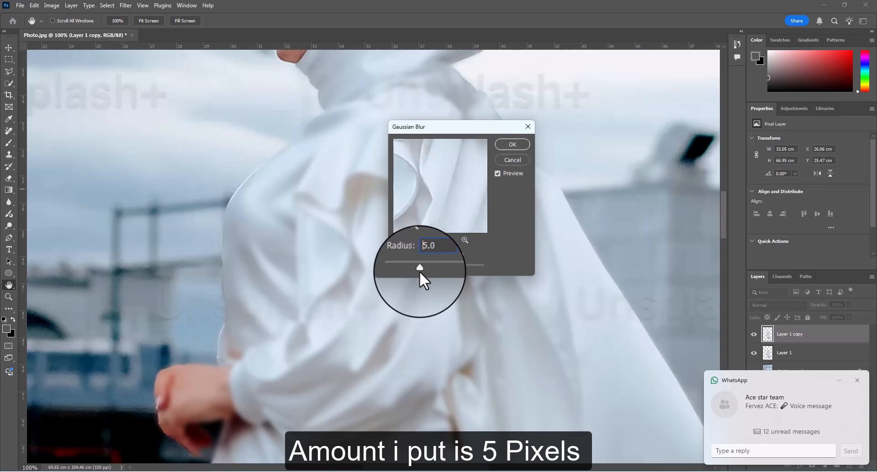
left_click(509, 144)
right_click(448, 162)
left_click(470, 172)
key("v")
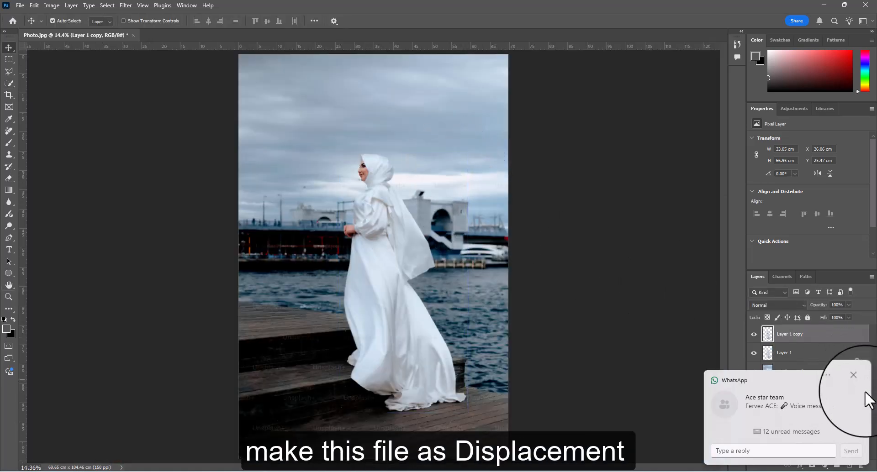
Dismiss the WhatsApp notification covering the layer list
left_click(839, 381)
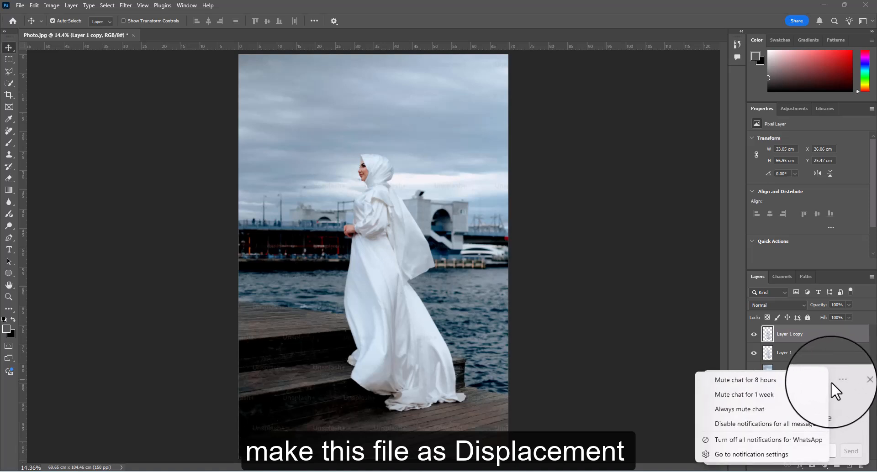
left_click(850, 382)
left_click(857, 381)
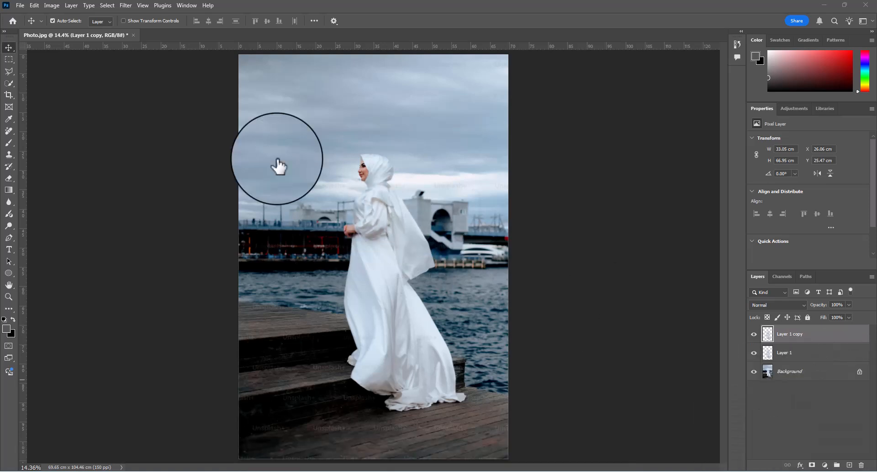
Save the document as a Photoshop file named Desplacent and delete the blurred dress layer
left_click(18, 4)
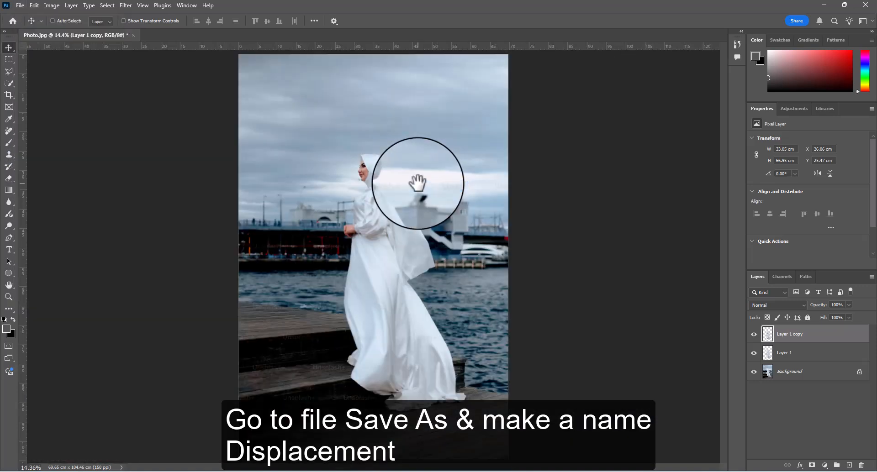
key("ctrl+shift+s")
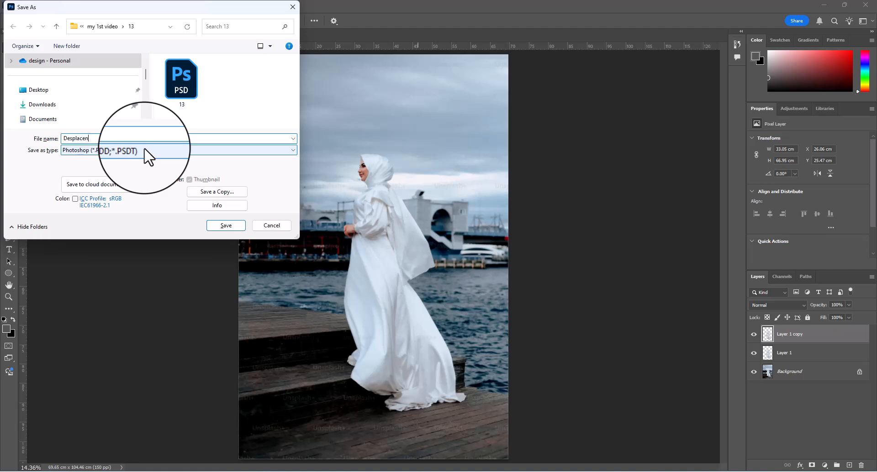
key("Return")
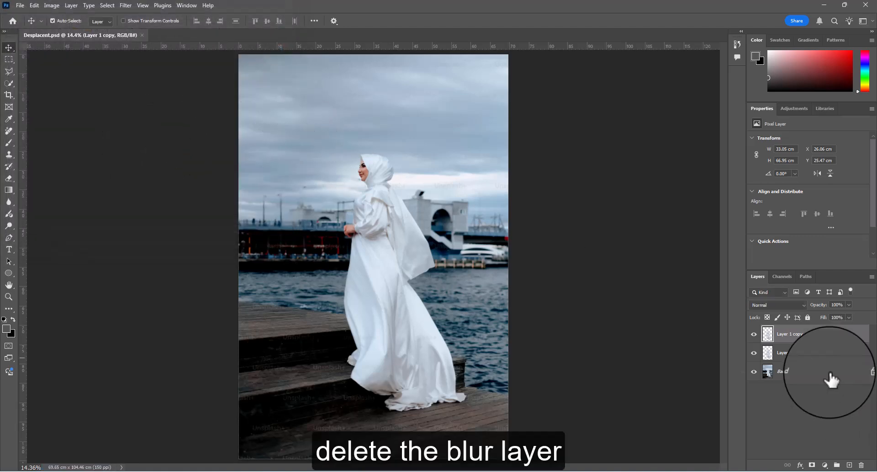
key("Delete")
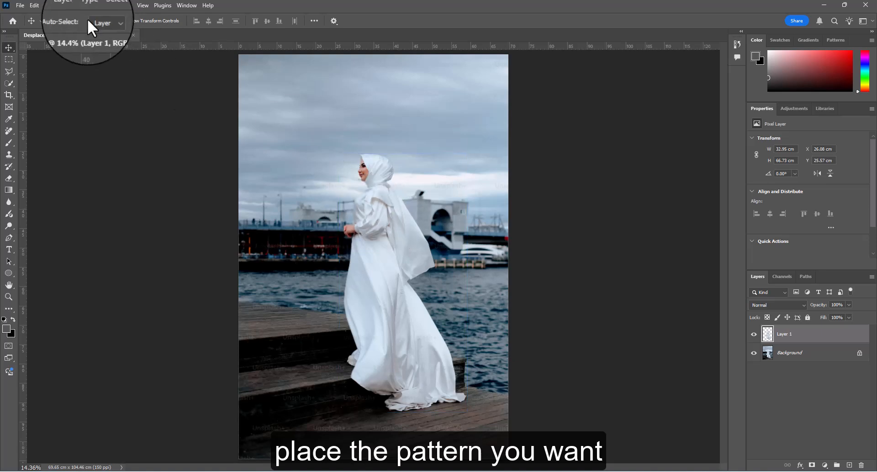
Place the Pattern image as a linked file above the dress layer
left_click(19, 5)
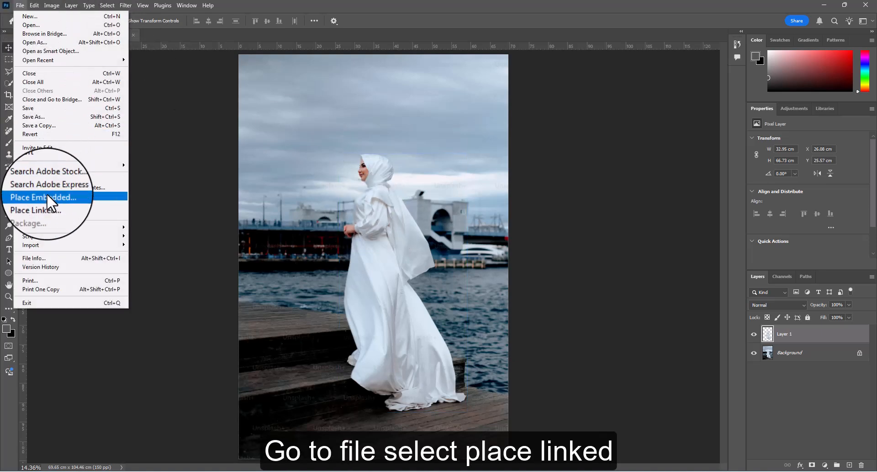
left_click(59, 204)
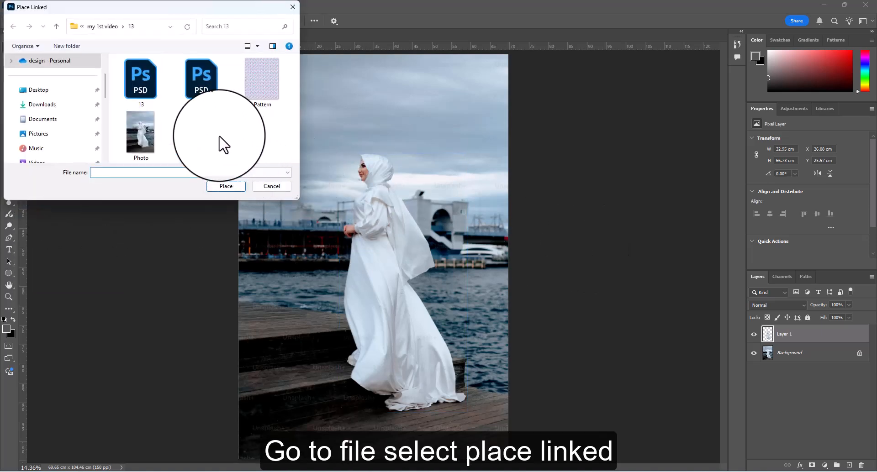
double_click(203, 89)
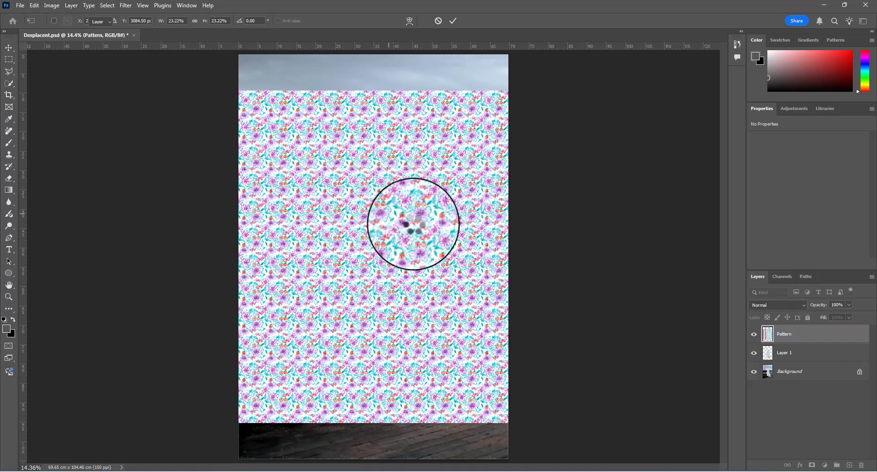
key("Escape")
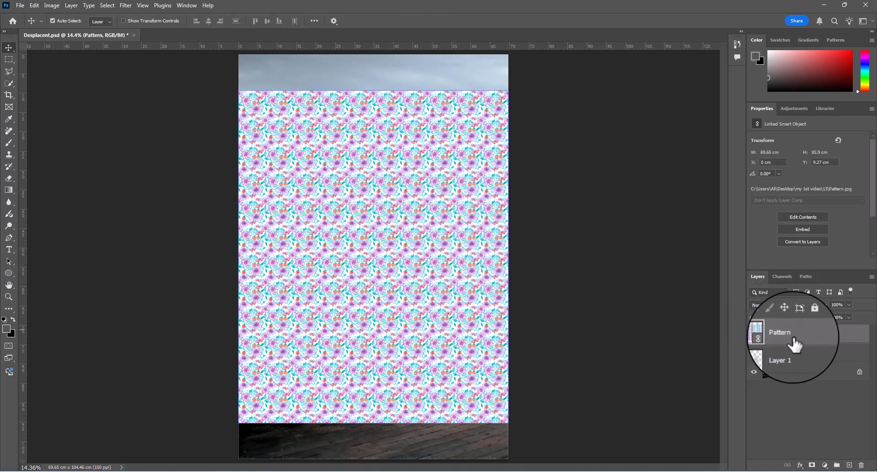
Clip the Pattern layer to the dress layer with a clipping mask
right_click(798, 332)
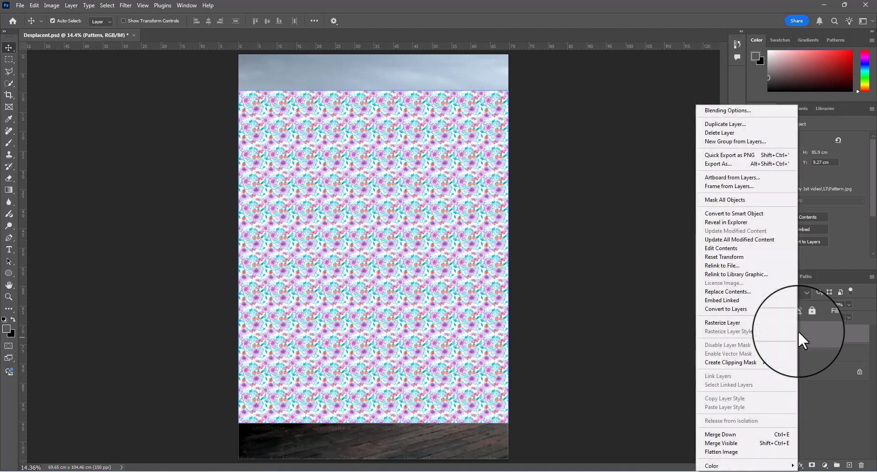
left_click(811, 334)
right_click(811, 335)
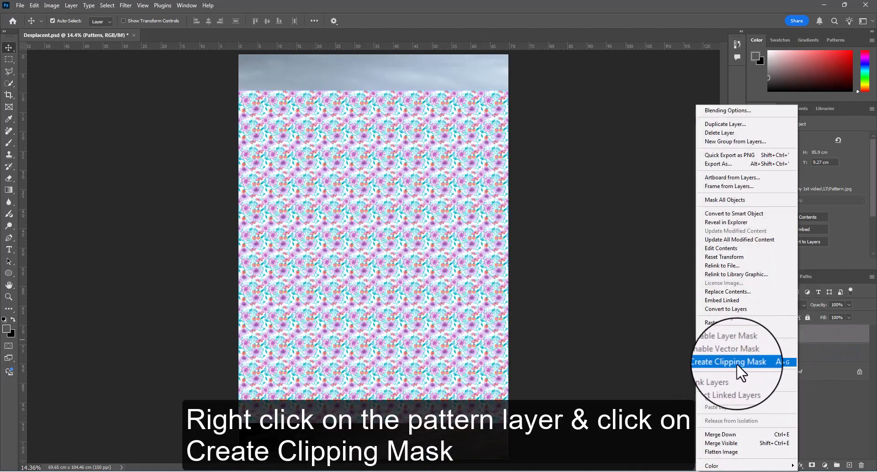
left_click(742, 363)
right_click(803, 336)
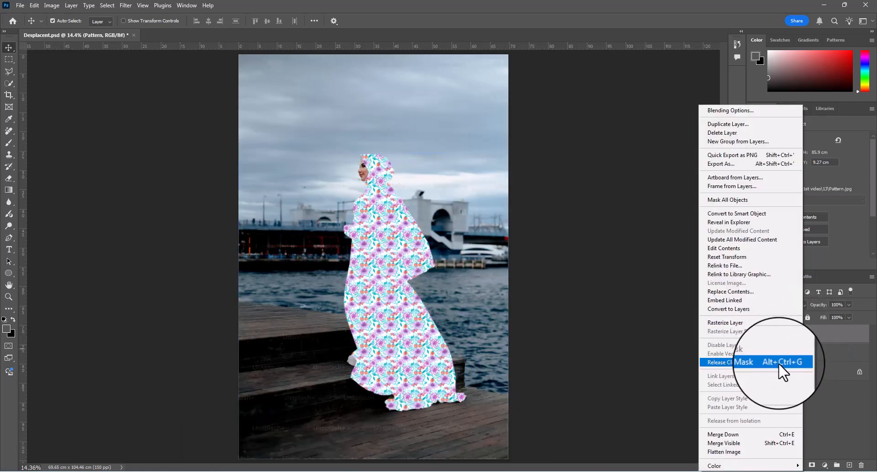
left_click(825, 333)
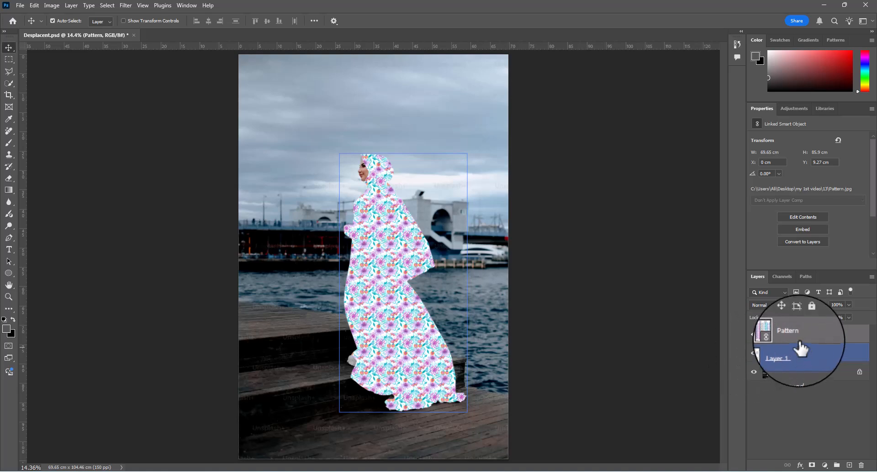
Scale the Pattern layer down to about 19.78% so the floral motifs are smaller on the dress
key("ctrl+t")
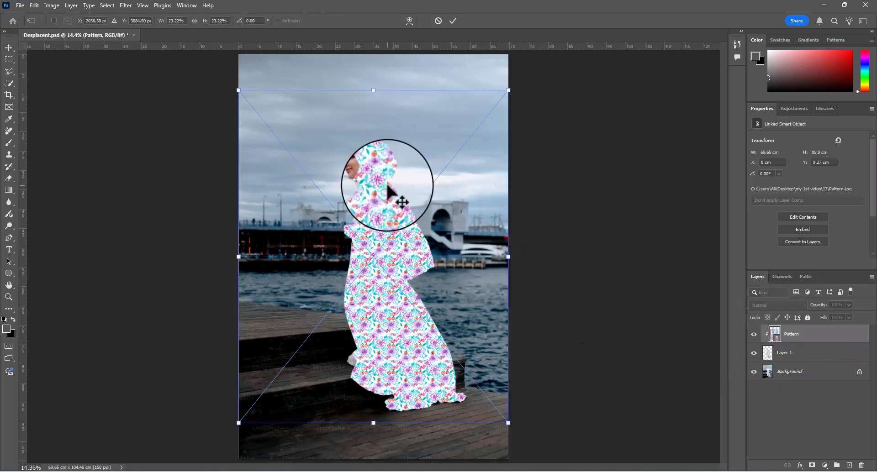
left_click_drag(372, 90, 372, 142)
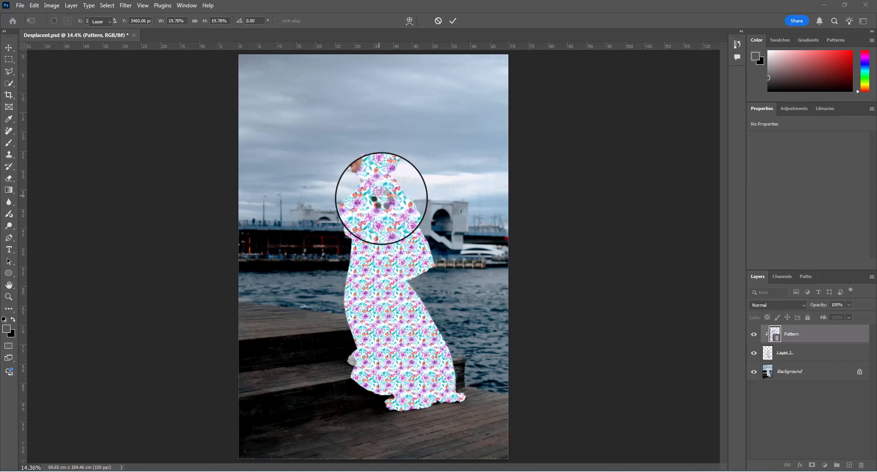
right_click(374, 199)
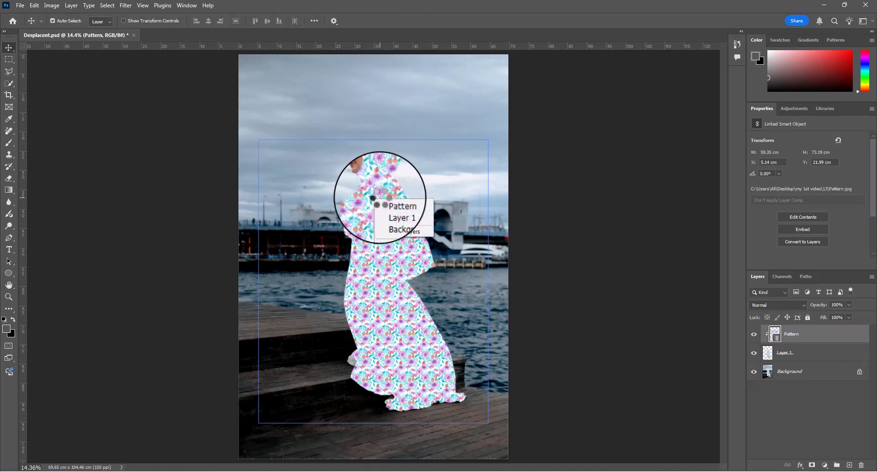
left_click(349, 178)
Examine the pattern's motif size and edges up close from the headscarf to the hem of the dress
left_click_drag(367, 212, 398, 231)
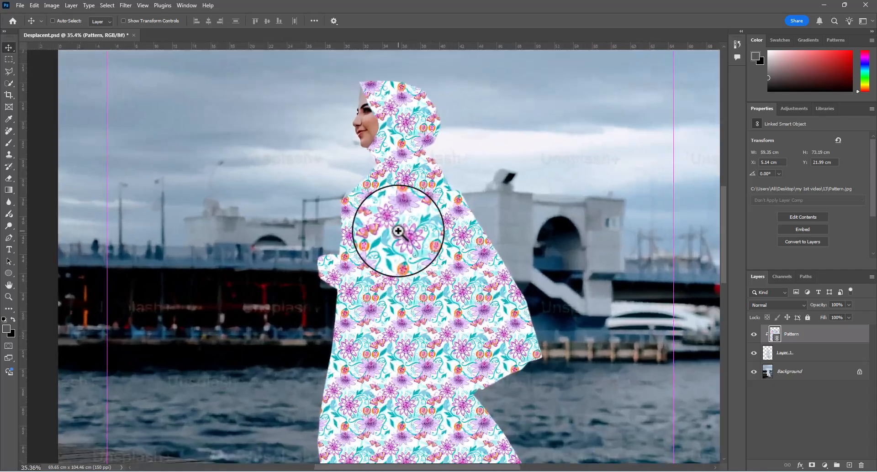
scroll(398, 231, "down", 12)
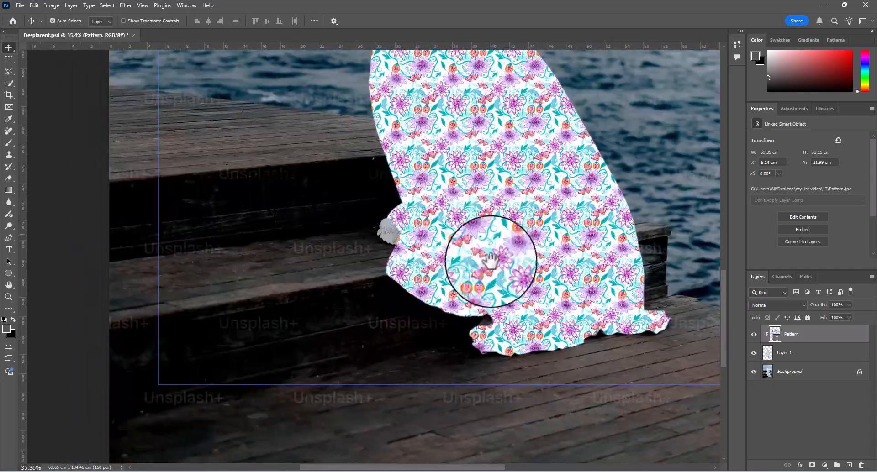
left_click_drag(491, 261, 500, 459)
left_click_drag(478, 196, 507, 219)
left_click_drag(503, 178, 402, 453)
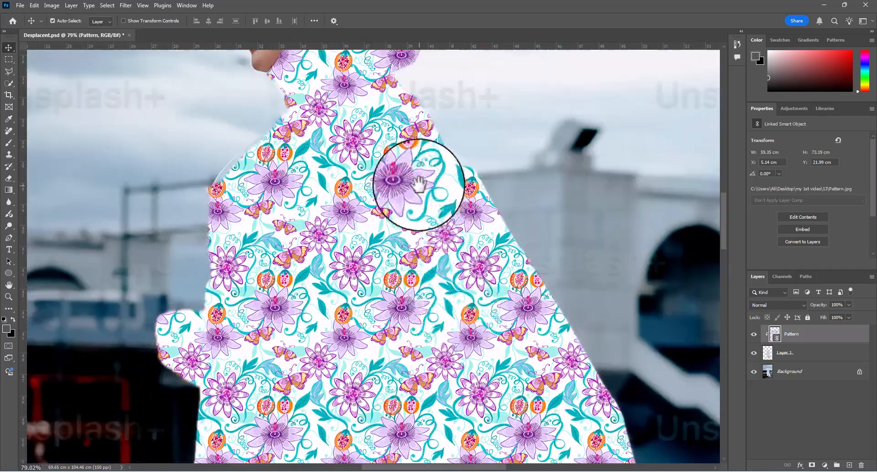
mouse_move(420, 185)
left_mouse_down()
mouse_move(462, 315)
mouse_move(423, 247)
mouse_move(420, 315)
mouse_move(428, 179)
left_mouse_up()
left_click_drag(429, 338, 434, 304)
left_click_drag(417, 229, 424, 283)
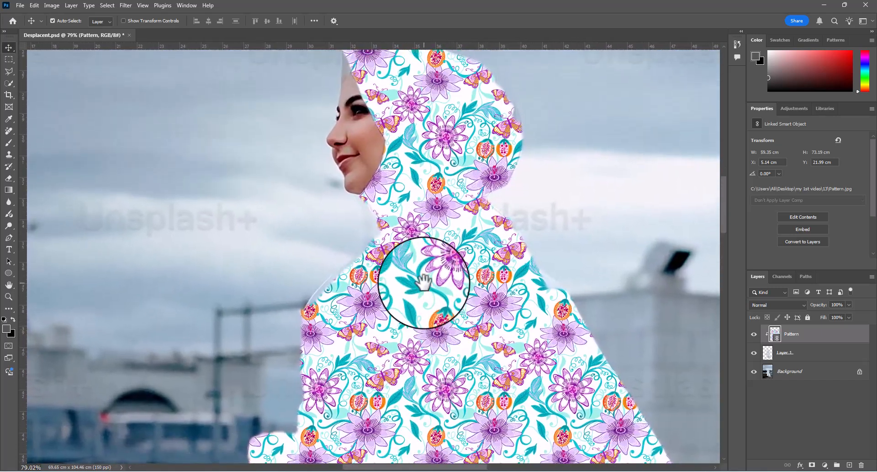
right_click(415, 227)
left_click_drag(405, 222, 415, 277)
left_click_drag(432, 335, 407, 126)
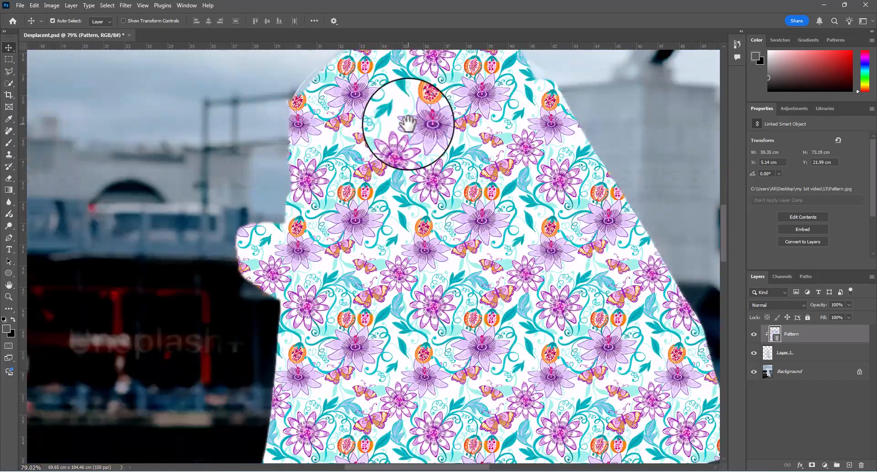
left_click_drag(432, 286, 413, 148)
key("ctrl+0")
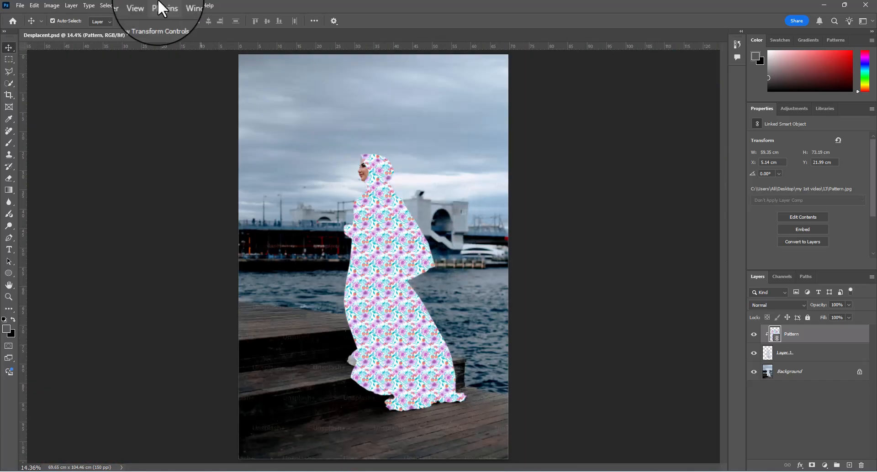
Apply the Displace filter to the Pattern layer using the Desplacent file as the displacement map
left_click(126, 5)
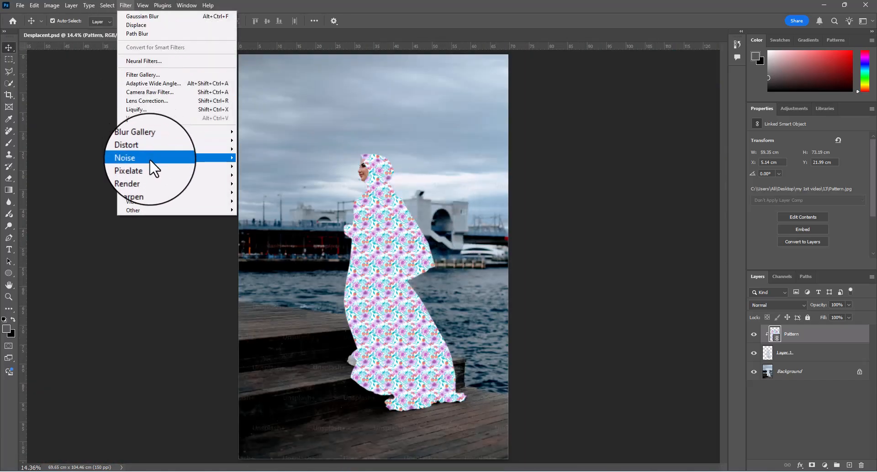
mouse_move(147, 147)
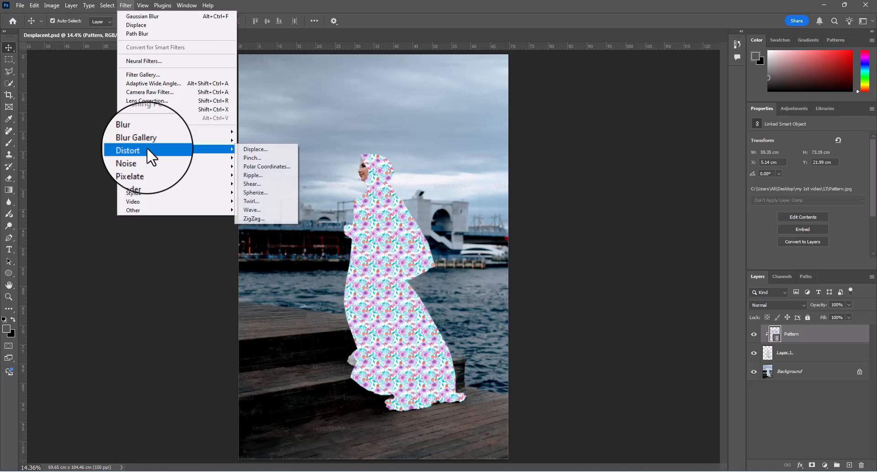
left_click(272, 149)
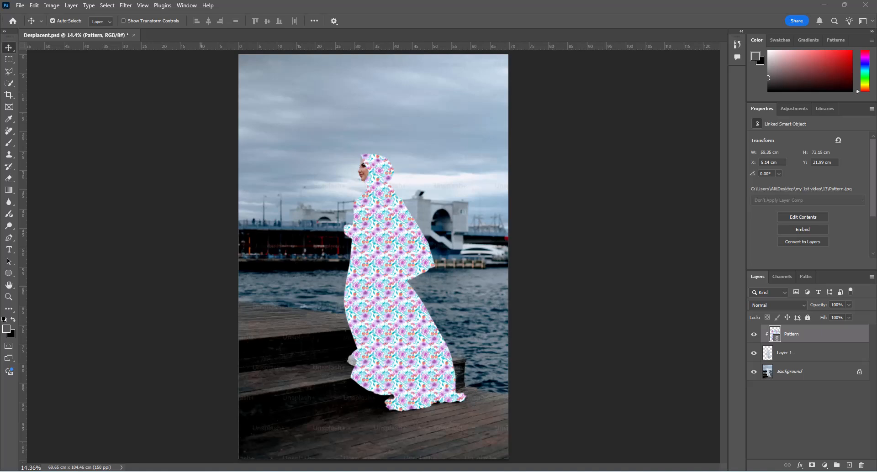
left_click(563, 211)
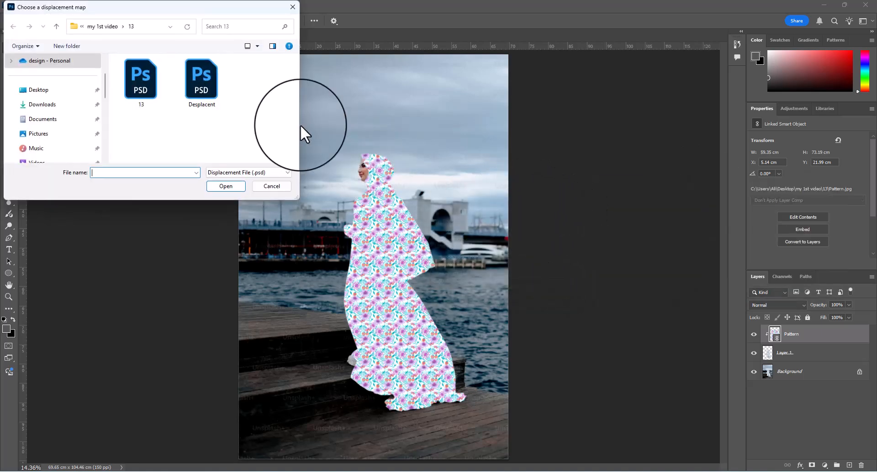
left_click(200, 83)
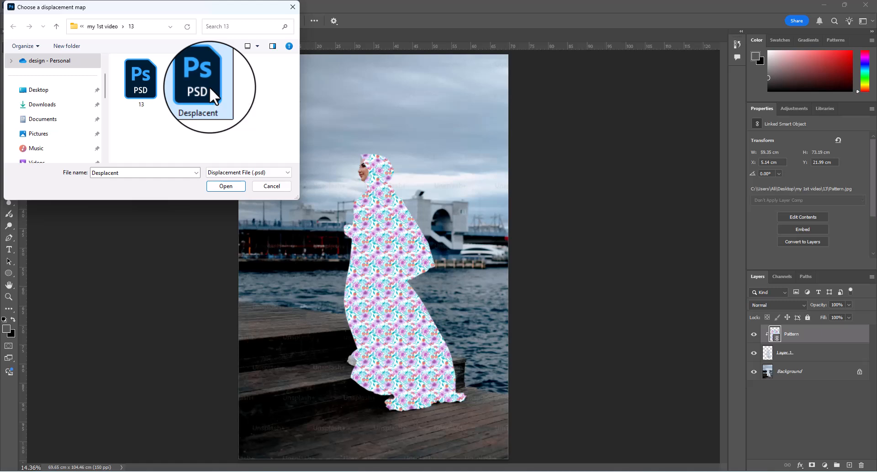
double_click(209, 86)
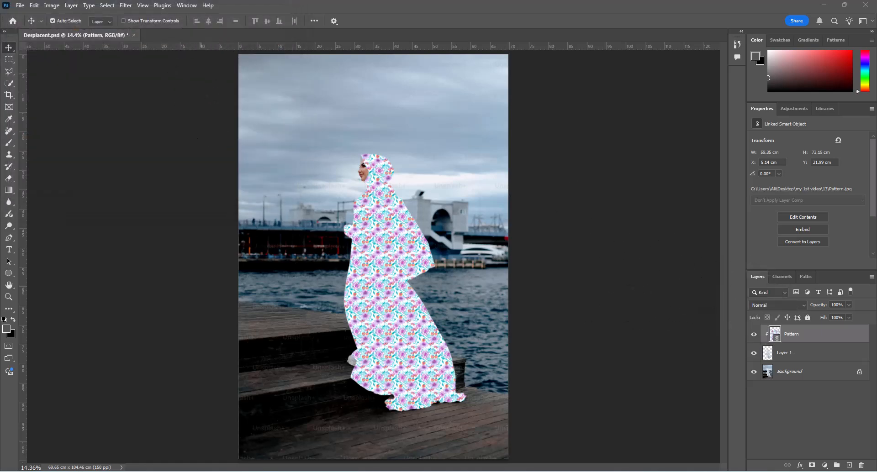
left_click_drag(724, 198, 671, 184)
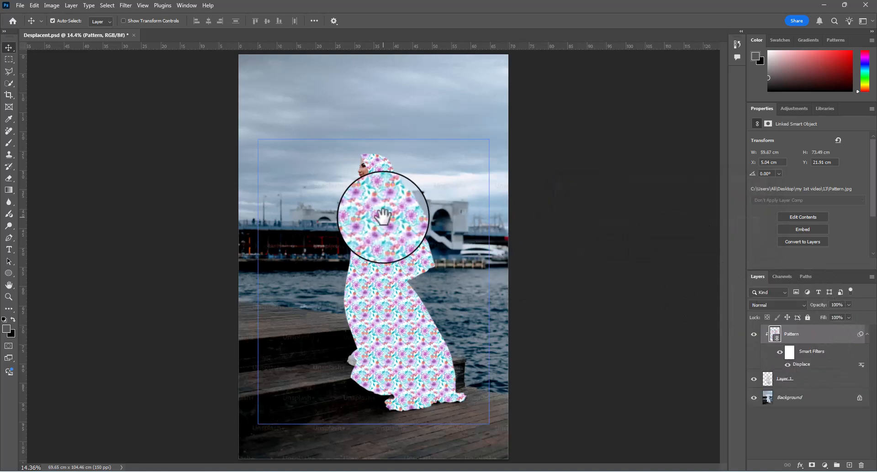
Set the Pattern layer's blend mode to Multiply and check how the pattern follows the dress folds
left_click_drag(343, 225, 393, 260)
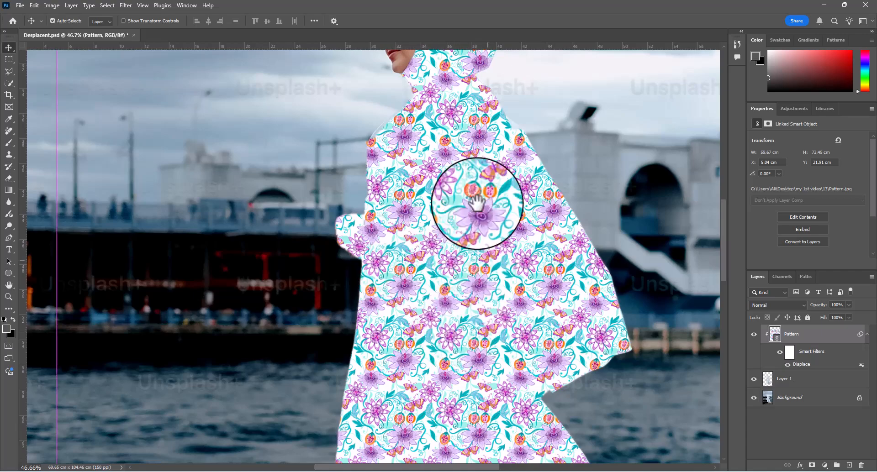
left_click_drag(477, 126, 470, 266)
left_click_drag(488, 316, 468, 240)
right_click(459, 246)
left_click(462, 247)
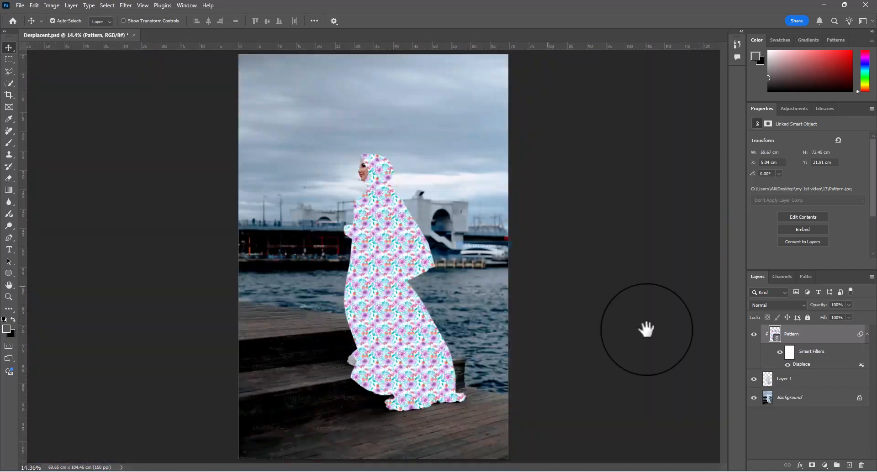
left_click_drag(416, 372, 432, 373)
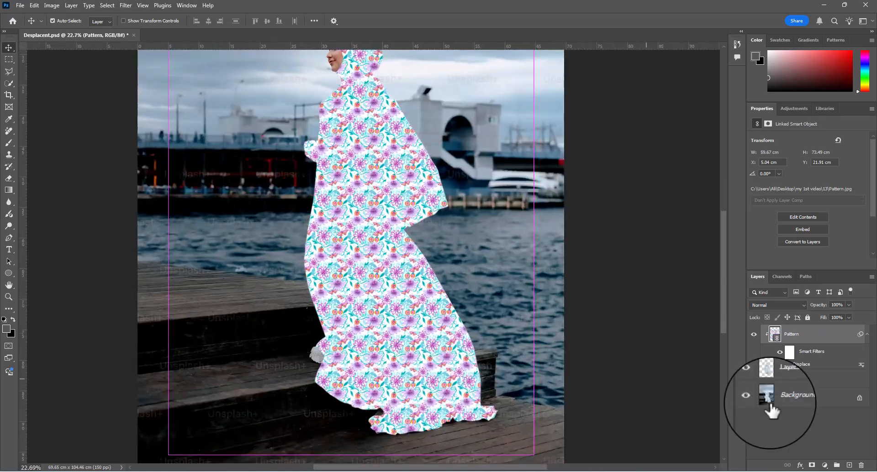
left_click(767, 303)
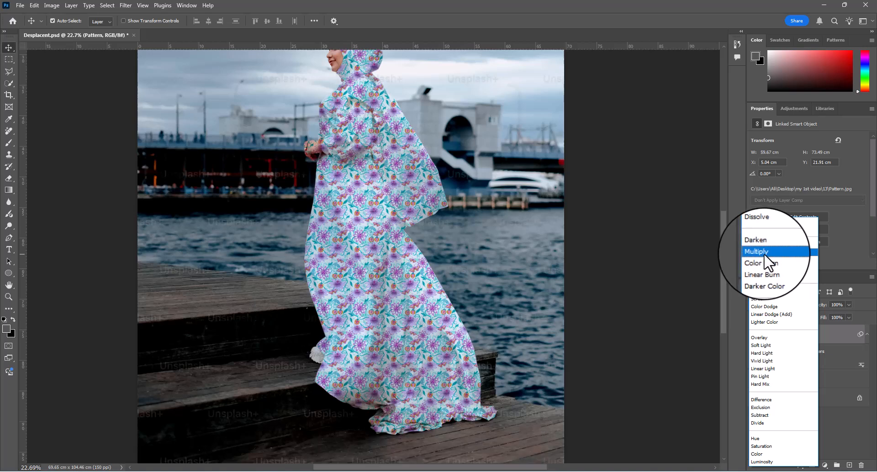
left_click(764, 254)
right_click(483, 262)
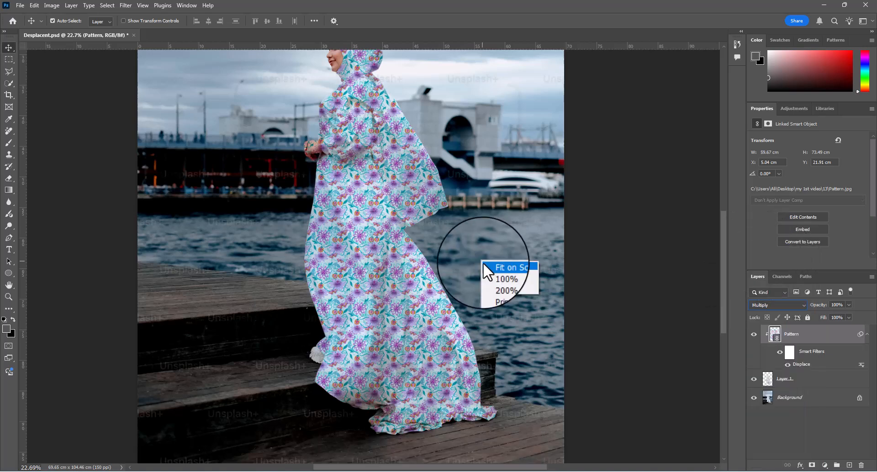
left_click(485, 265)
left_click_drag(357, 289, 395, 304)
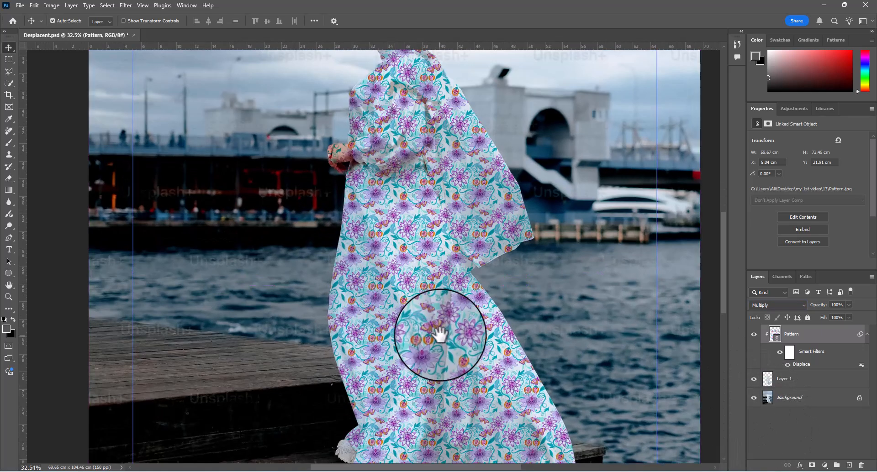
left_click_drag(440, 333, 458, 291)
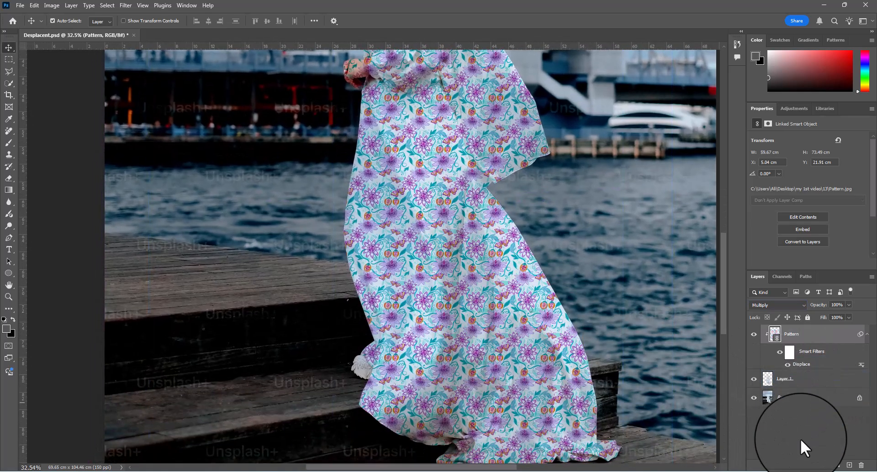
left_click(800, 465)
left_click(808, 378)
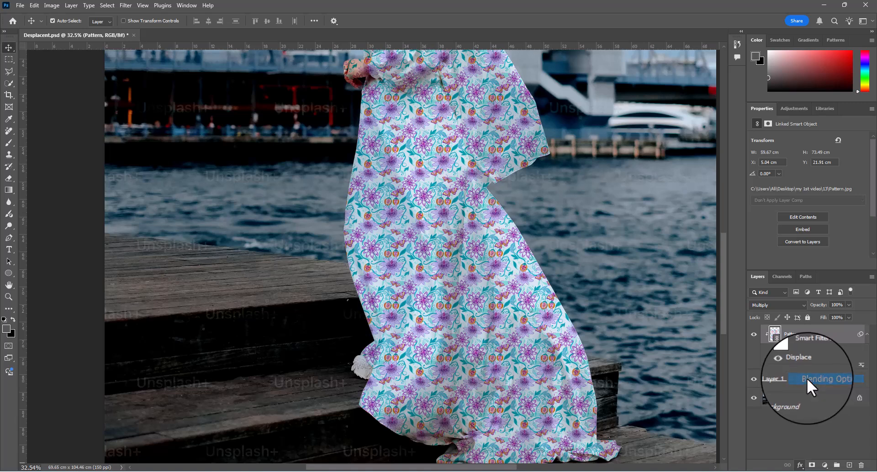
key("h")
right_click(478, 240)
left_click(489, 236)
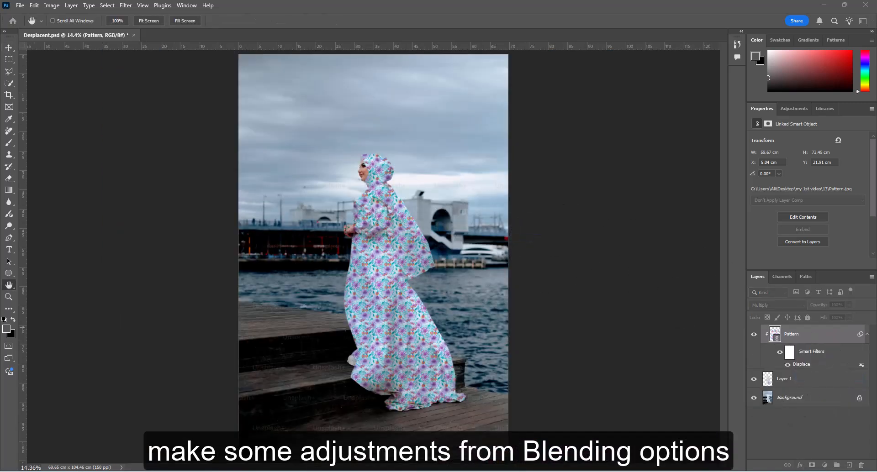
left_click_drag(876, 128, 415, 138)
left_click(537, 173)
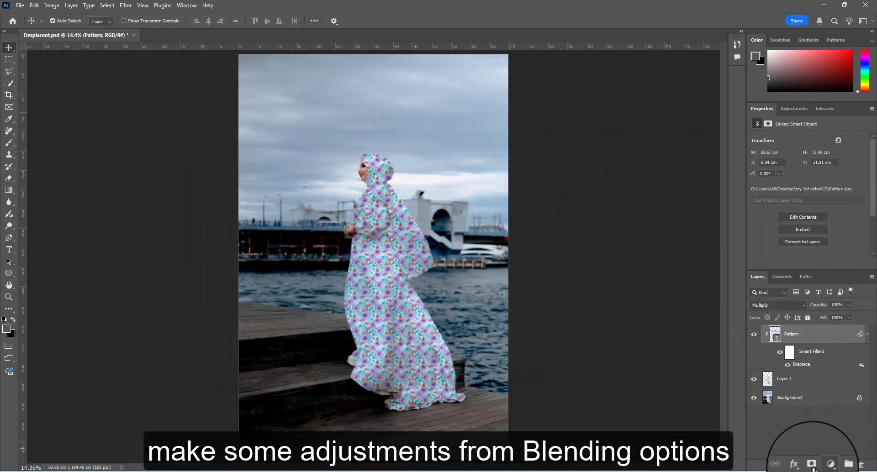
Split the Pattern layer's Blend If white point for the Underlying Layer to 179 / 255 in Blending Options and apply it
left_click(800, 465)
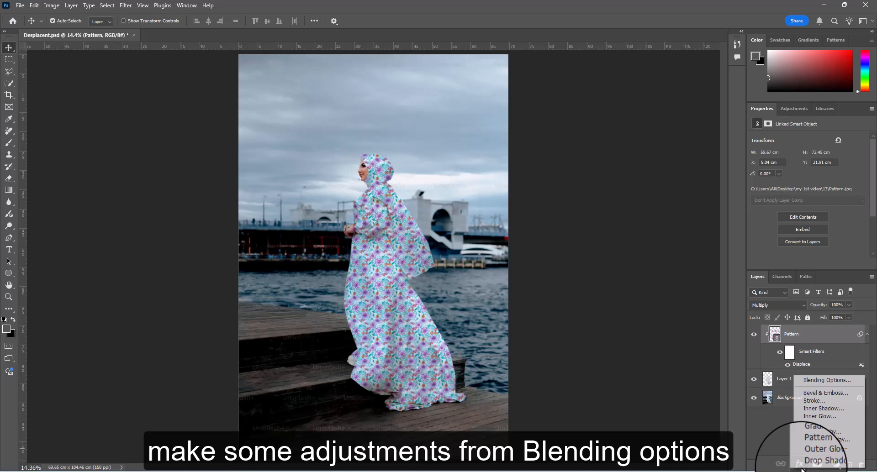
left_click(829, 381)
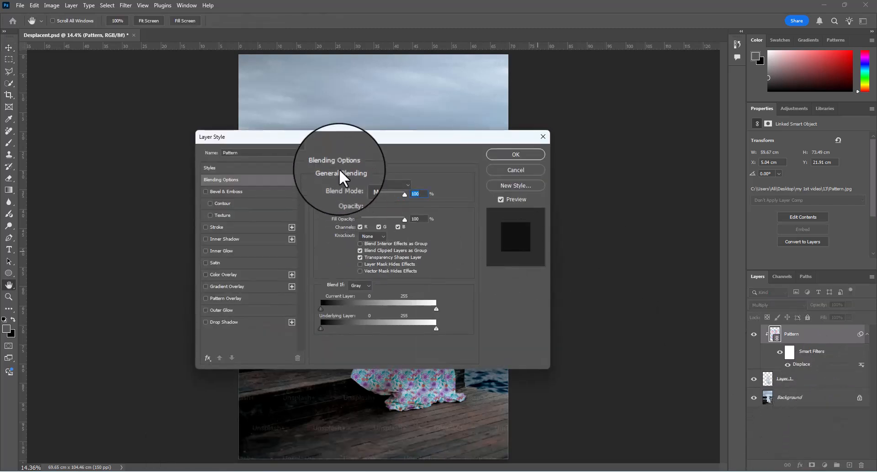
left_click_drag(358, 139, 680, 146)
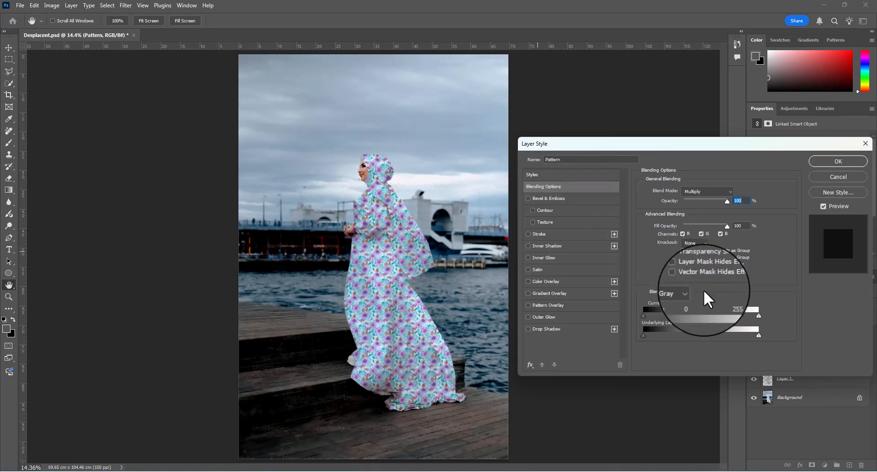
mouse_move(758, 336)
left_mouse_down()
mouse_move(750, 336)
mouse_move(767, 338)
left_mouse_up()
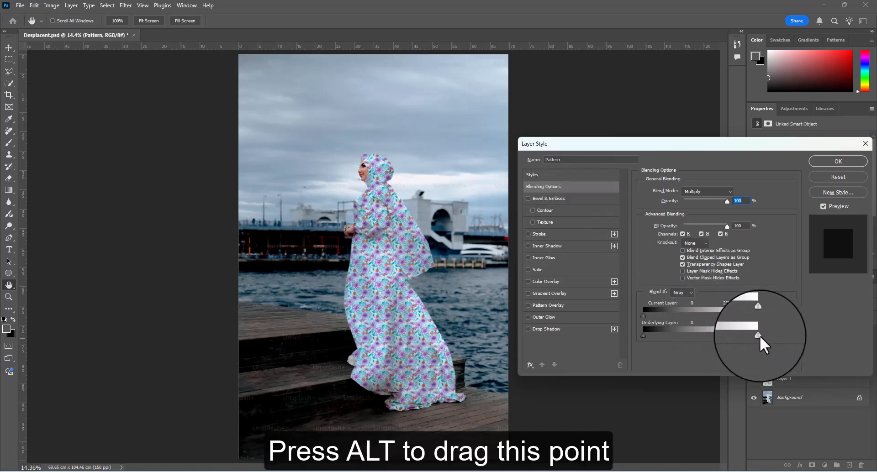
left_click_drag(760, 336, 724, 329)
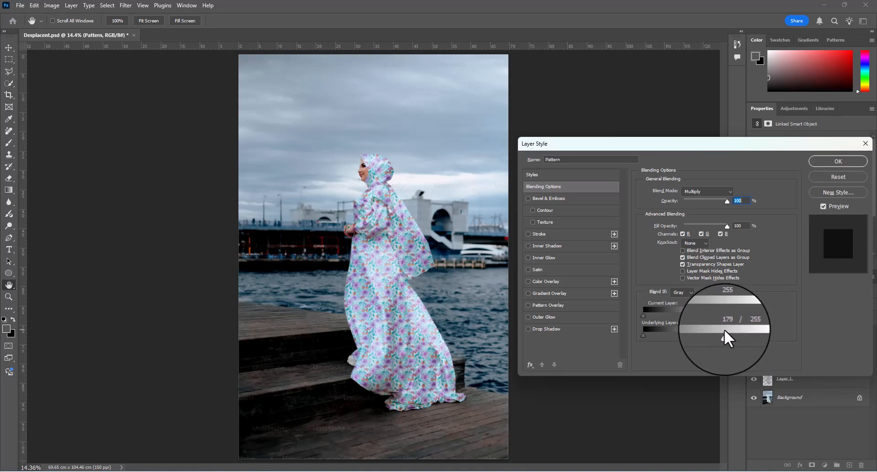
left_click(830, 163)
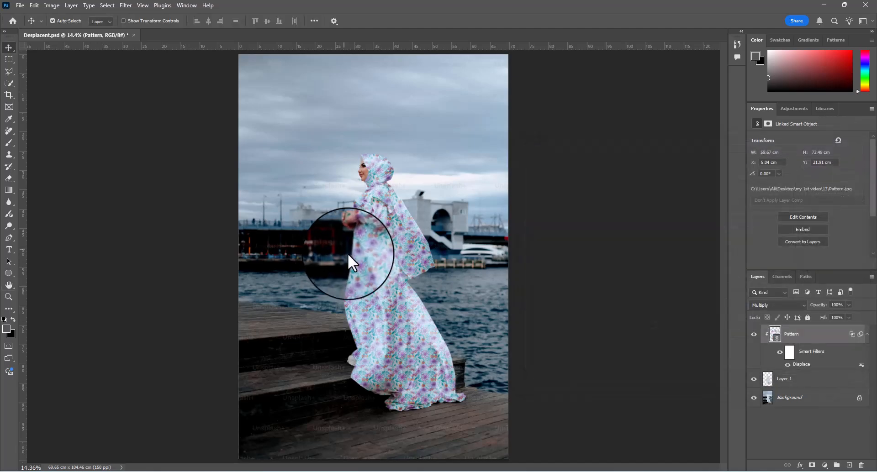
Hide the interface panels and fit the whole image on screen to review the blended floral dress
key("ctrl+plus")
key("ctrl+plus")
key("ctrl+plus")
key("ctrl+plus")
key("ctrl+plus")
key("ctrl+plus")
key("Tab")
key("ctrl+0")
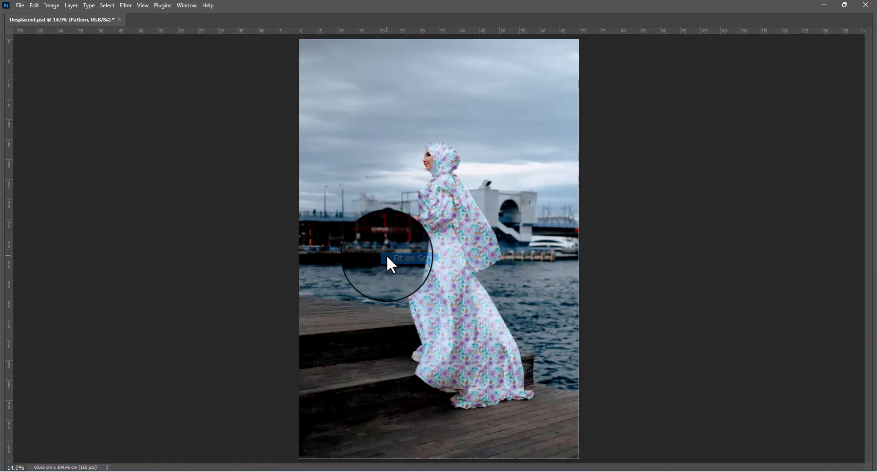
Examine how the pattern blends with the highlights and folds of the dress up close, from the skirt to the headscarf
key("z")
left_click_drag(466, 333, 509, 360)
key("space")
left_click_drag(495, 398, 505, 318)
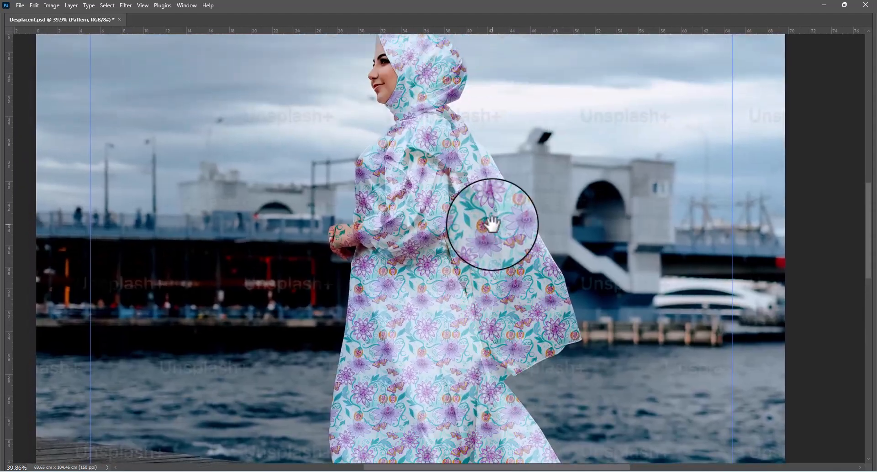
left_click_drag(483, 172, 496, 249)
right_click(484, 227)
left_click(497, 235)
key("ctrl+space")
left_click_drag(447, 216, 466, 219)
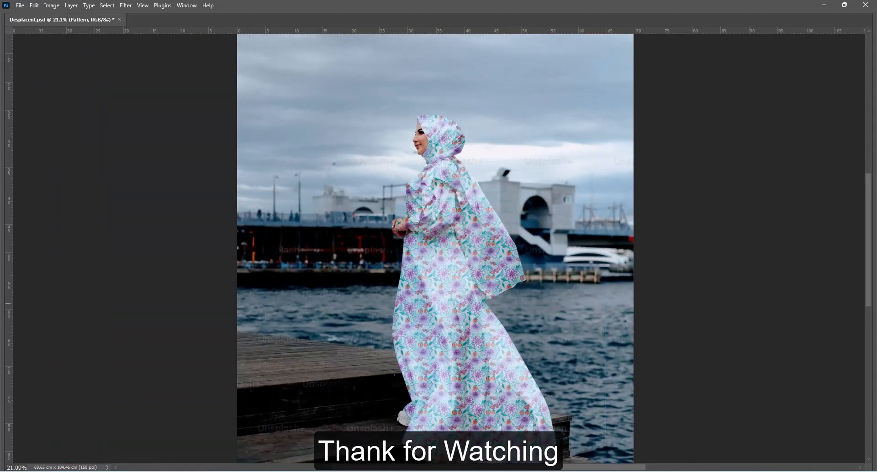